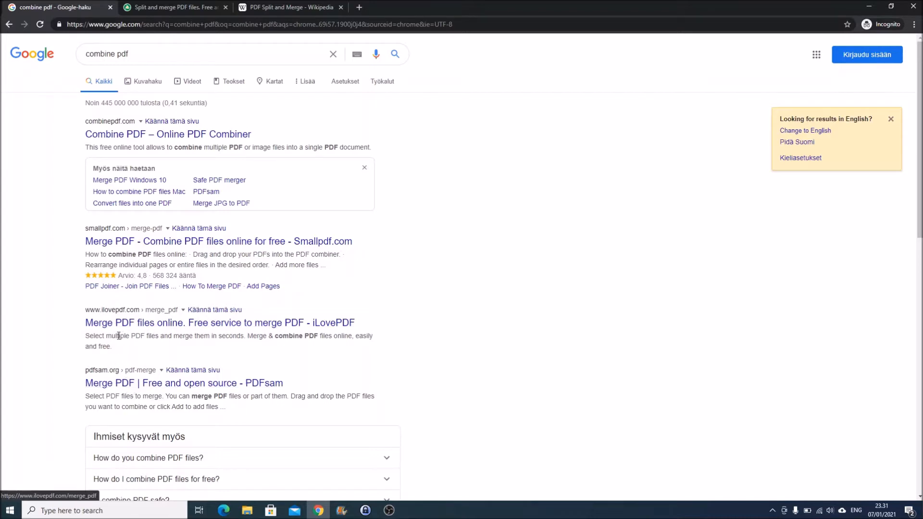
Open the combinepdf.com search result in a new tab and place the browser on half the screen with the desktop PDF files visible
{"action": "right_click", "coordinate": [128, 140]}
{"action": "left_click", "coordinate": [145, 144]}
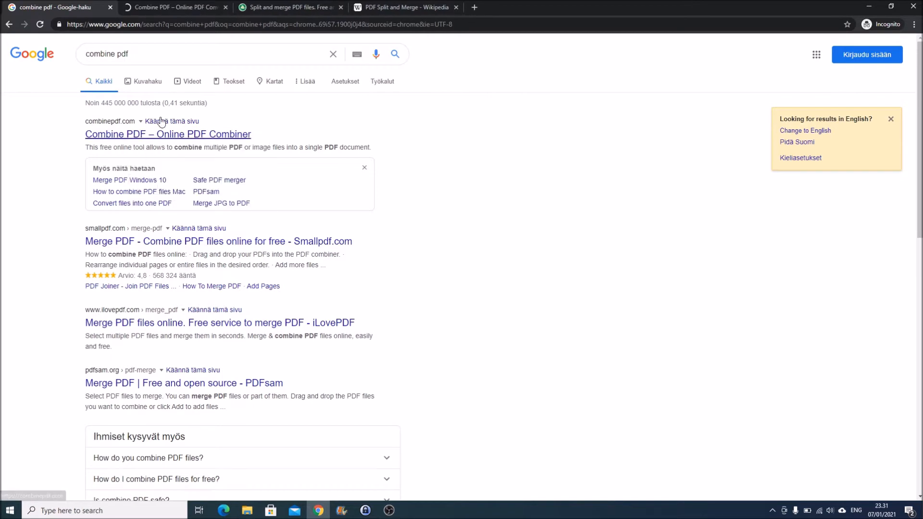
{"action": "left_click", "coordinate": [170, 6]}
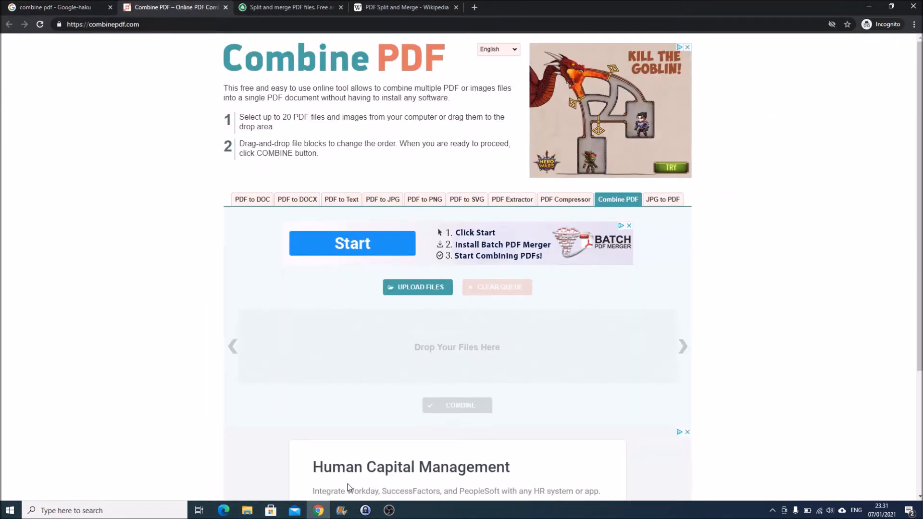
{"action": "key", "text": "super+Right"}
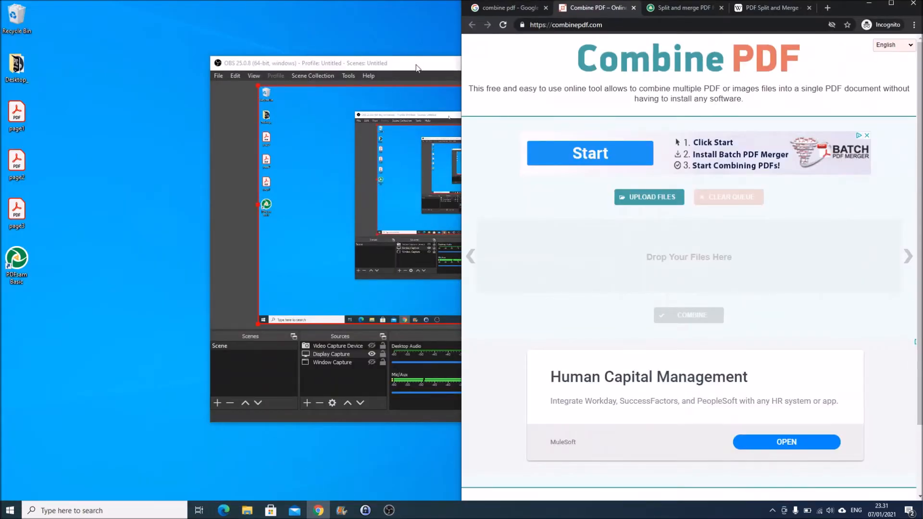
{"action": "left_click", "coordinate": [416, 68]}
{"action": "left_click", "coordinate": [675, 63]}
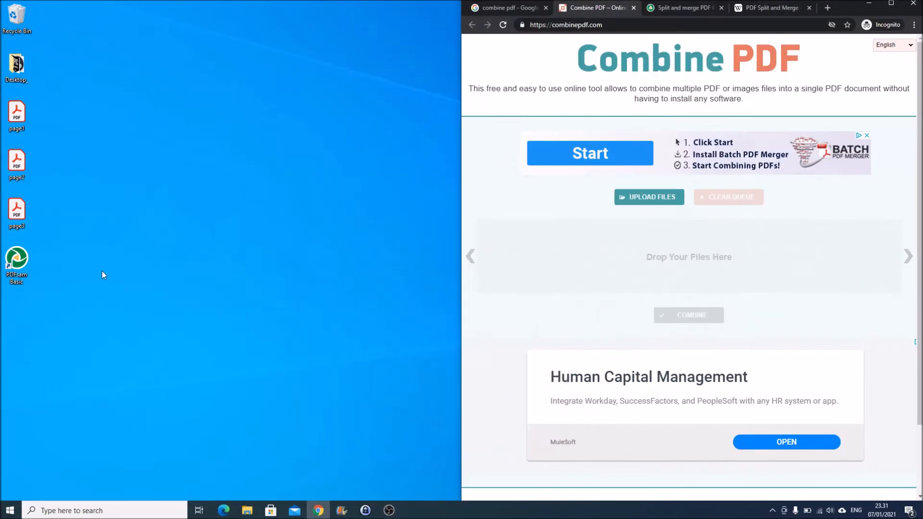
Upload page1, page2 and page3 from the desktop to Combine PDF and move page3.pdf to the front of the queue
{"action": "left_click_drag", "start_coordinate": [114, 211], "coordinate": [677, 241]}
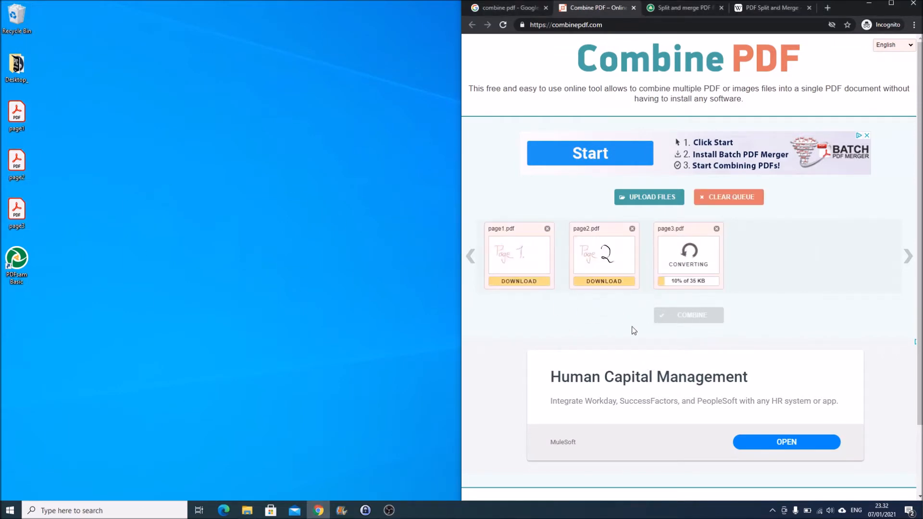
{"action": "left_click_drag", "start_coordinate": [685, 259], "coordinate": [519, 260]}
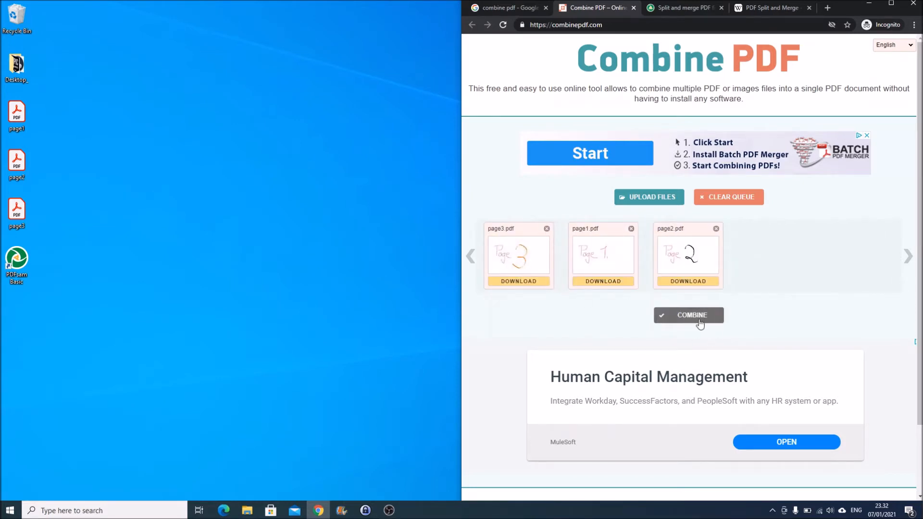
Combine the queued files, open the downloaded combined PDF to check its page order, and close it
{"action": "left_click", "coordinate": [699, 321]}
{"action": "left_click", "coordinate": [519, 488]}
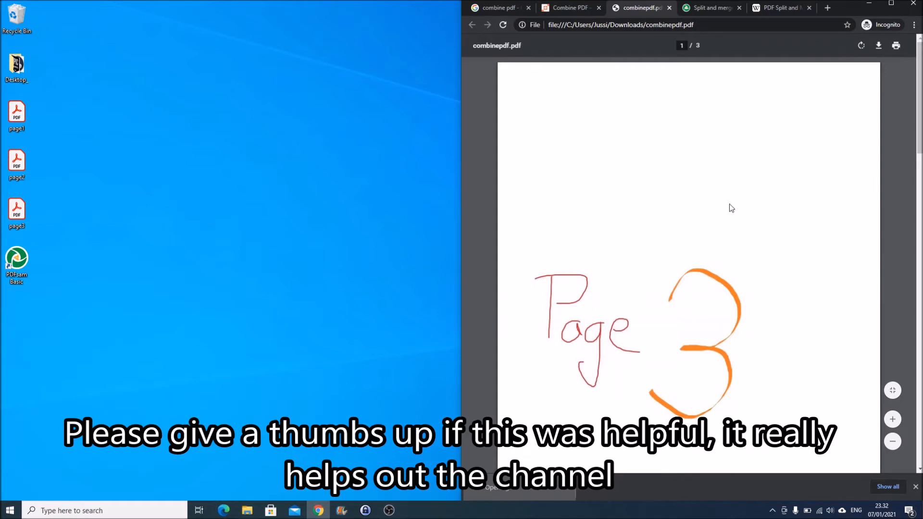
{"action": "left_click_drag", "start_coordinate": [919, 97], "coordinate": [919, 126]}
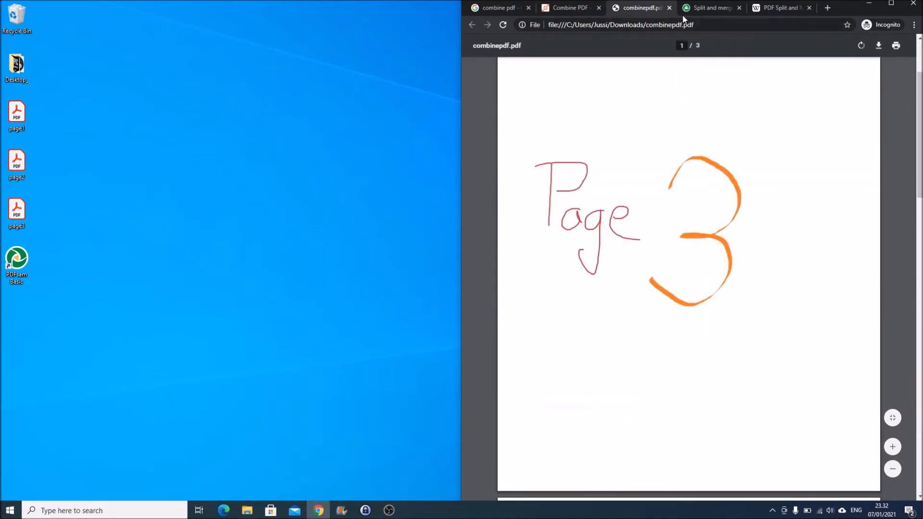
{"action": "left_click", "coordinate": [669, 8]}
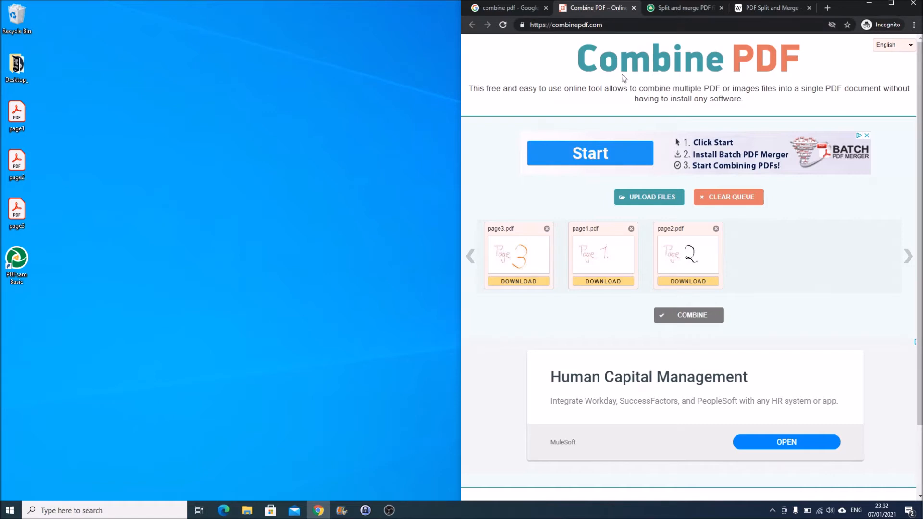
Close the Combine PDF site and review the privacy, open-source and PDFsam Basic sections of pdfsam.org in a maximized browser
{"action": "left_click", "coordinate": [634, 7]}
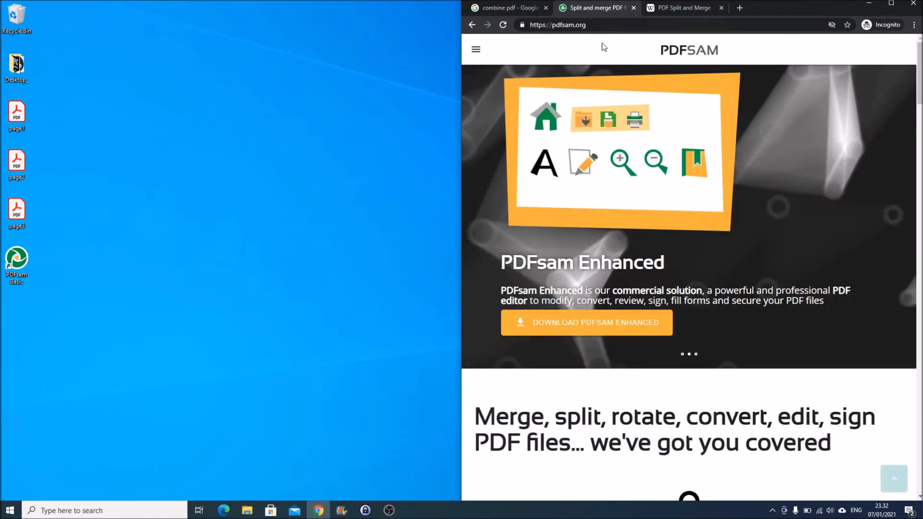
{"action": "left_click", "coordinate": [890, 3]}
{"action": "scroll", "coordinate": [409, 396], "scroll_direction": "down", "scroll_amount": 3}
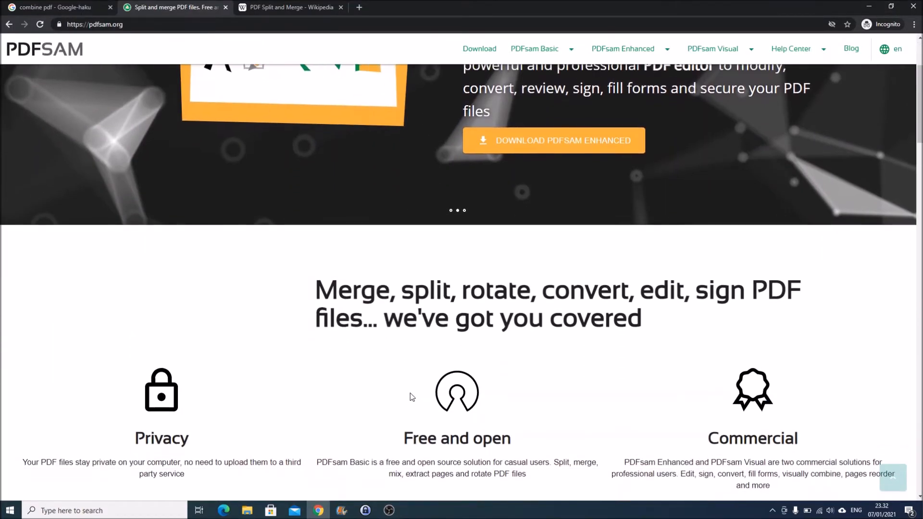
{"action": "scroll", "coordinate": [454, 445], "scroll_direction": "down", "scroll_amount": 1}
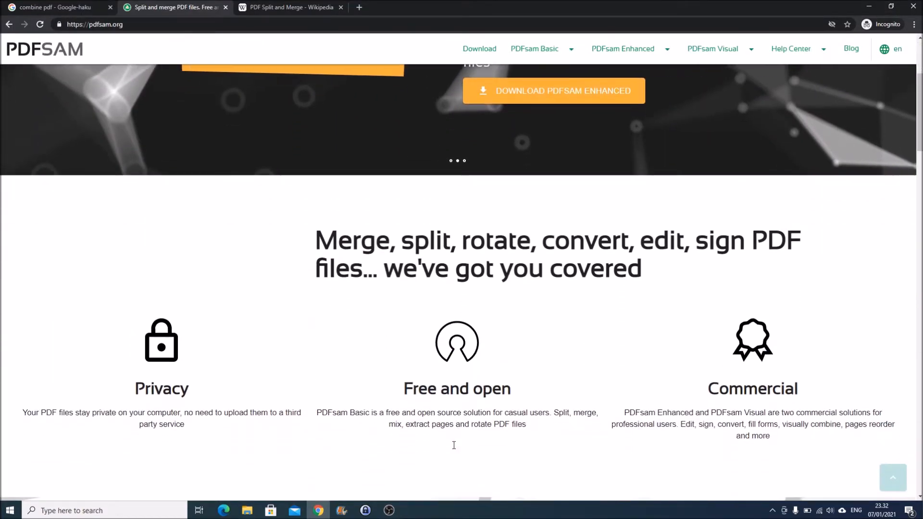
{"action": "scroll", "coordinate": [393, 450], "scroll_direction": "down", "scroll_amount": 5}
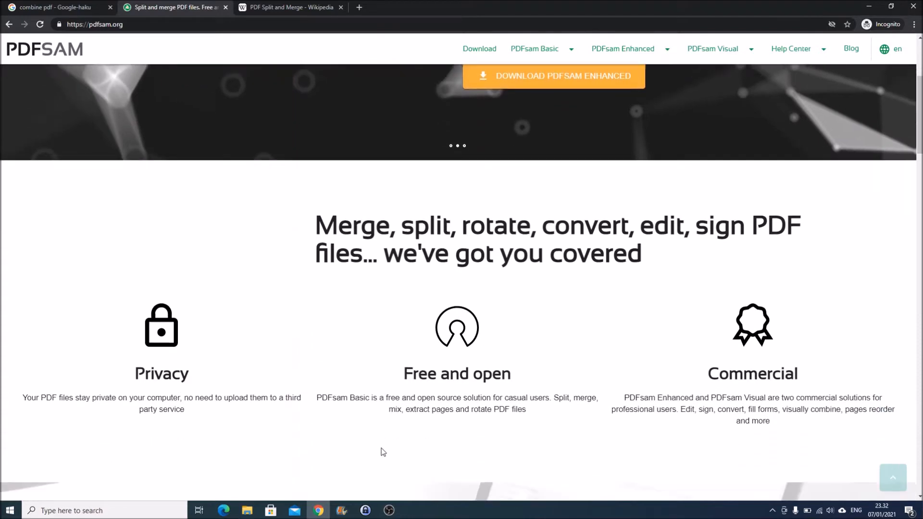
{"action": "scroll", "coordinate": [381, 448], "scroll_direction": "down", "scroll_amount": 1}
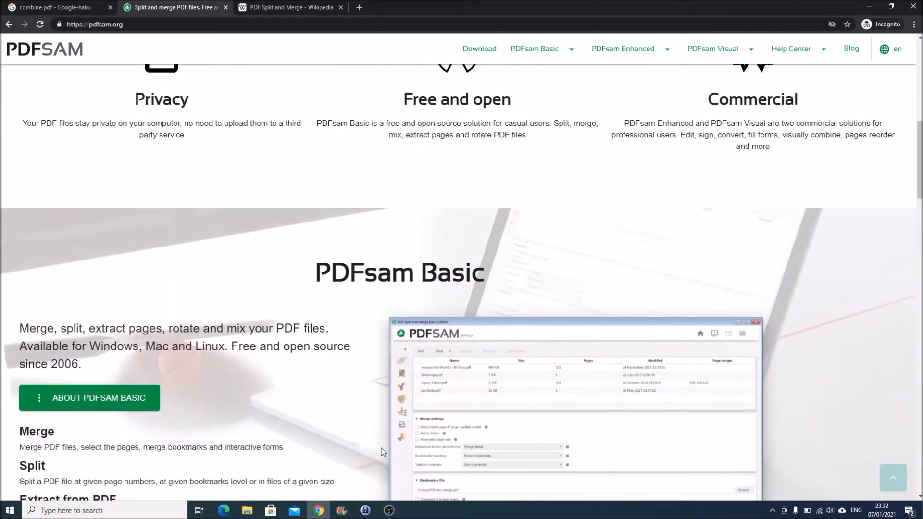
{"action": "scroll", "coordinate": [519, 386], "scroll_direction": "up", "scroll_amount": 3}
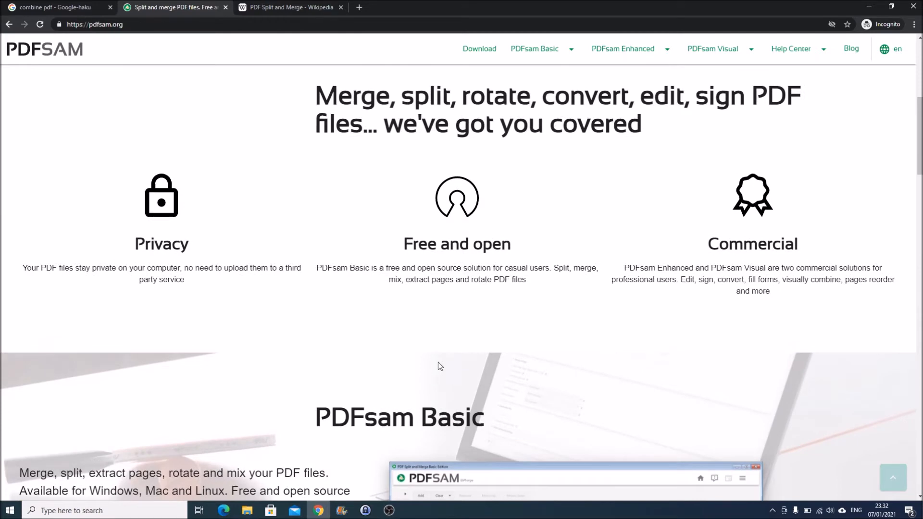
Check the PDFsam licence in the PDF Split and Merge Wikipedia article and look through its linked GitHub repository
{"action": "left_click", "coordinate": [307, 7]}
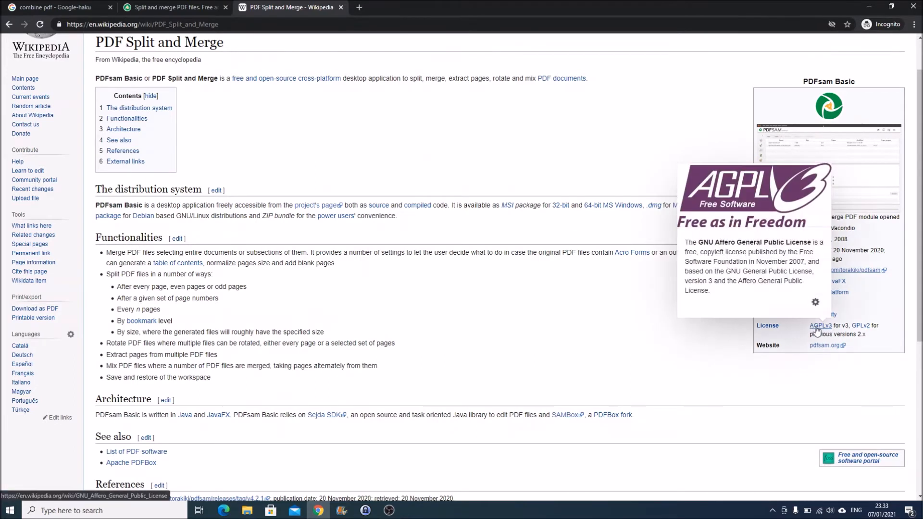
{"action": "right_click", "coordinate": [826, 271]}
{"action": "left_click", "coordinate": [826, 279]}
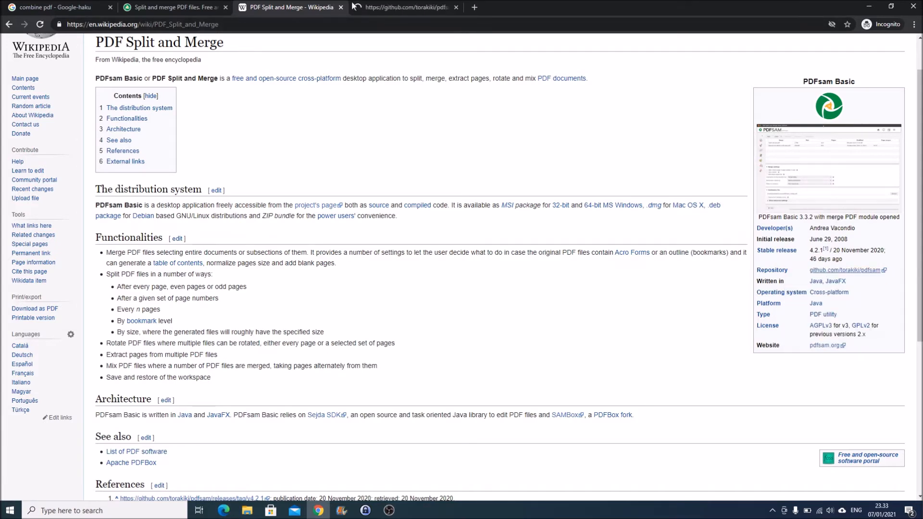
{"action": "left_click", "coordinate": [408, 8]}
{"action": "scroll", "coordinate": [174, 431], "scroll_direction": "down", "scroll_amount": 4}
{"action": "scroll", "coordinate": [174, 431], "scroll_direction": "down", "scroll_amount": 5}
{"action": "scroll", "coordinate": [384, 472], "scroll_direction": "up", "scroll_amount": 10}
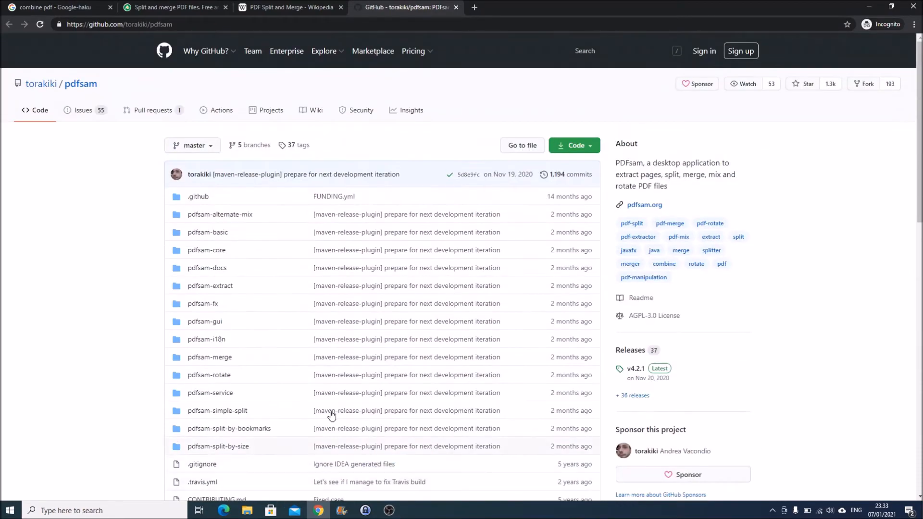
Go to the PDFsam Basic download page on pdfsam.org and examine the Windows installer options
{"action": "left_click", "coordinate": [192, 7]}
{"action": "scroll", "coordinate": [416, 146], "scroll_direction": "up", "scroll_amount": 7}
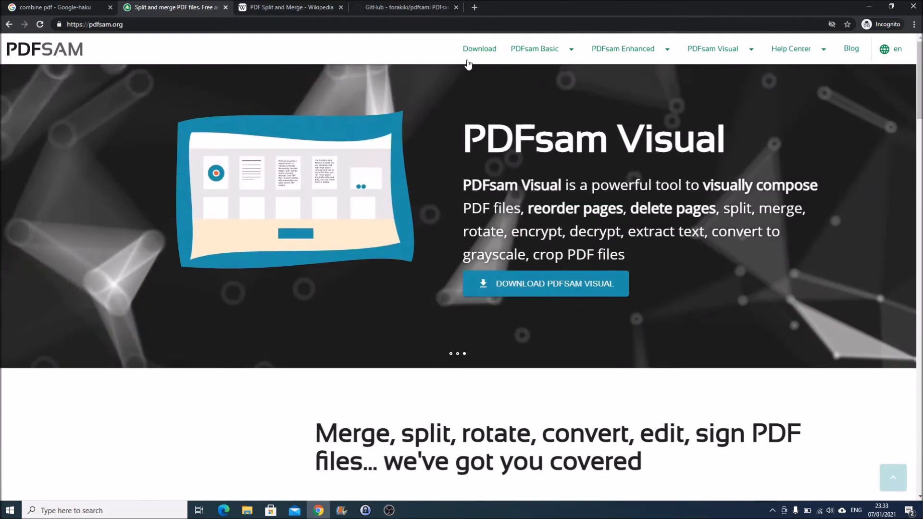
{"action": "left_click", "coordinate": [471, 50]}
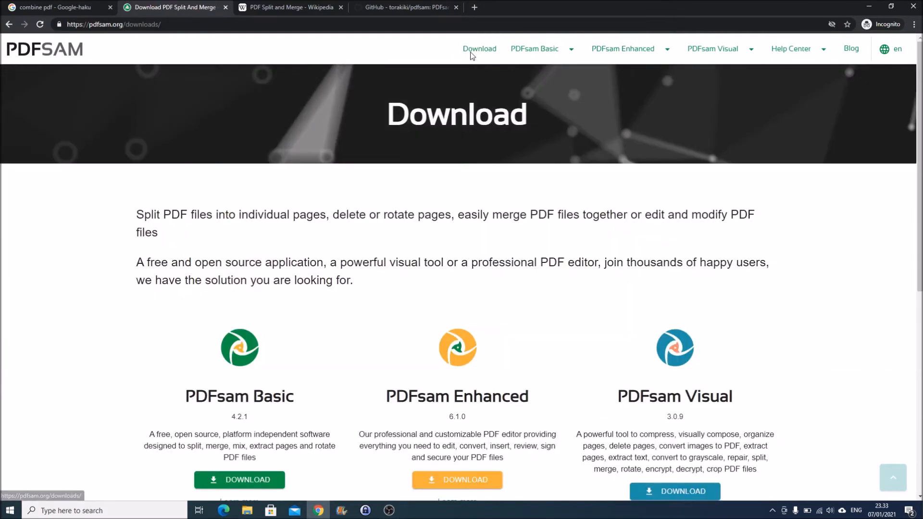
{"action": "scroll", "coordinate": [246, 393], "scroll_direction": "down", "scroll_amount": 2}
{"action": "left_click", "coordinate": [245, 383]}
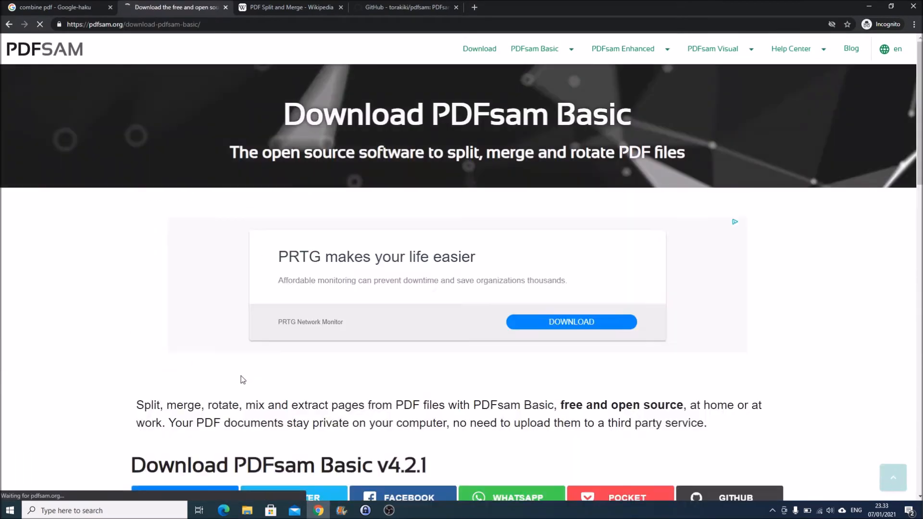
{"action": "scroll", "coordinate": [244, 378], "scroll_direction": "down", "scroll_amount": 7}
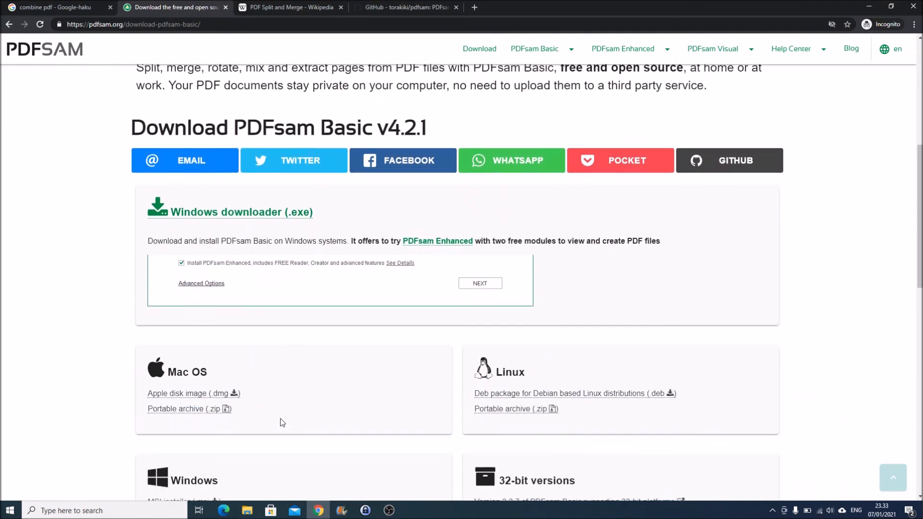
{"action": "scroll", "coordinate": [210, 393], "scroll_direction": "down", "scroll_amount": 2}
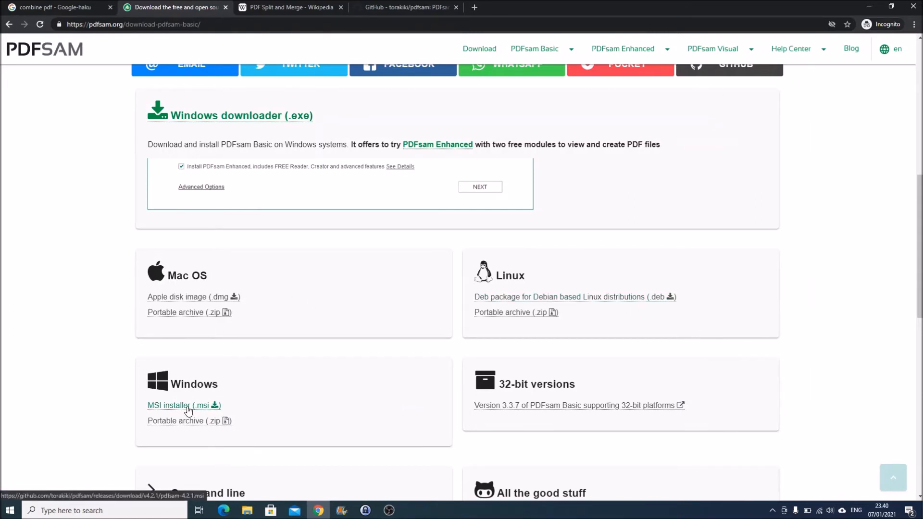
Minimize the open windows, launch PDFsam Basic from the desktop and open its Merge module
{"action": "left_click", "coordinate": [862, 10]}
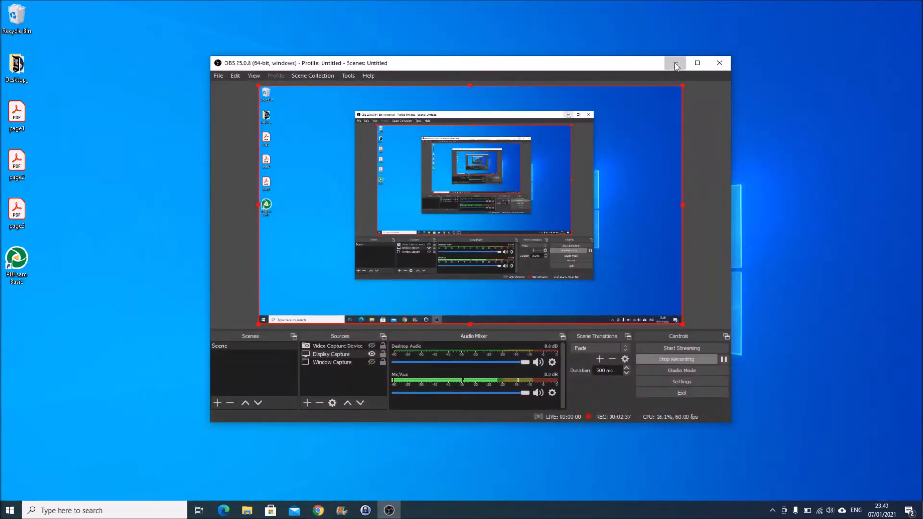
{"action": "left_click", "coordinate": [675, 64]}
{"action": "double_click", "coordinate": [29, 259]}
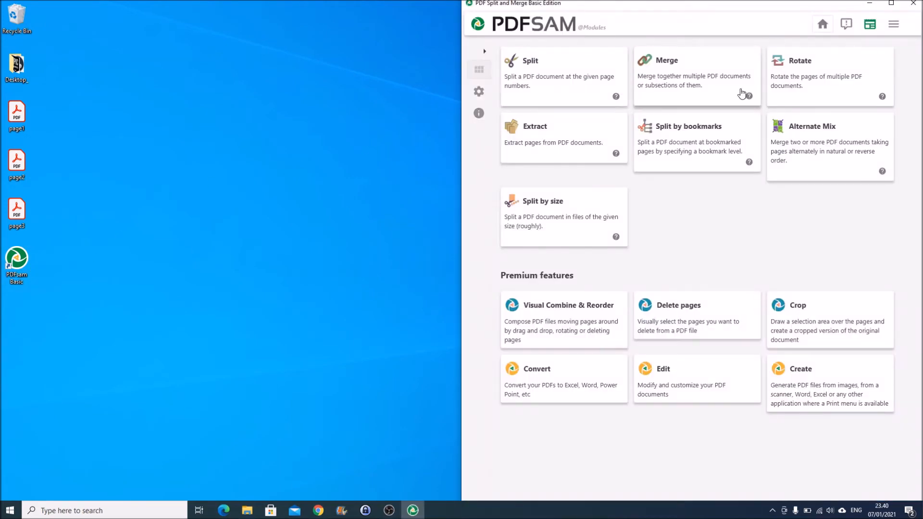
{"action": "left_click", "coordinate": [705, 88]}
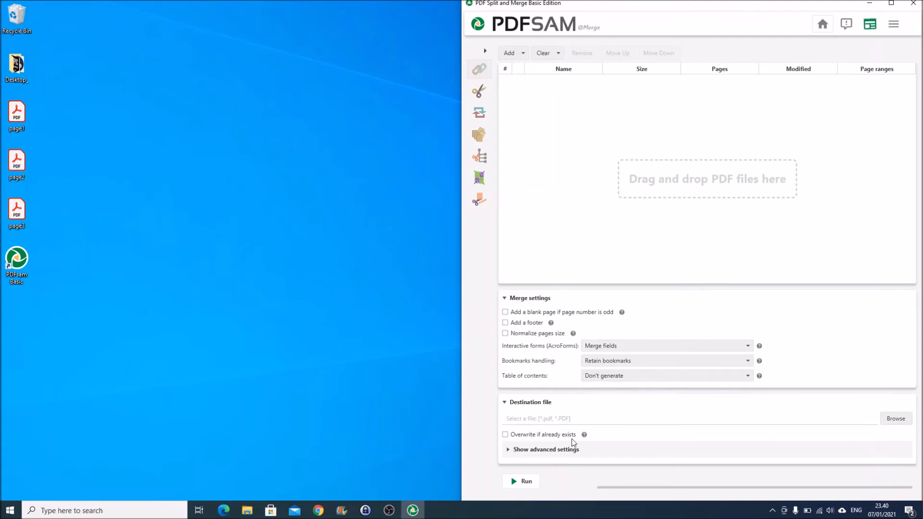
Collapse the destination file settings and add page1, page2 and page3 from the desktop to the merge list
{"action": "left_click", "coordinate": [504, 404]}
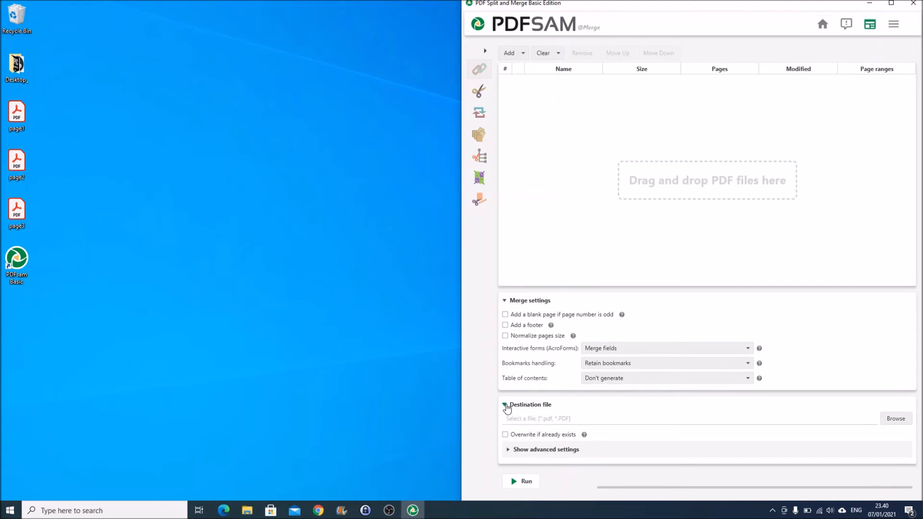
{"action": "left_click", "coordinate": [97, 212]}
{"action": "left_click_drag", "start_coordinate": [53, 201], "coordinate": [635, 191]}
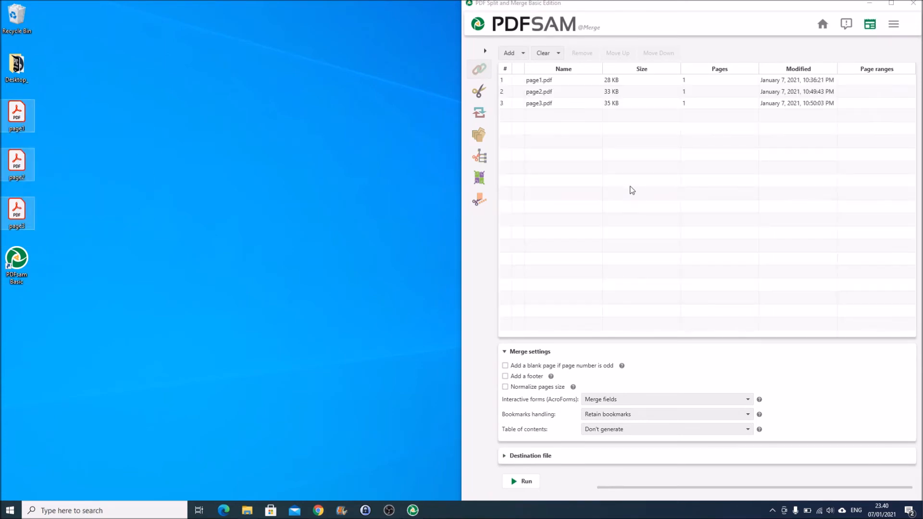
Move page1.pdf below page2.pdf in the merge list and run the merge
{"action": "left_click", "coordinate": [552, 94]}
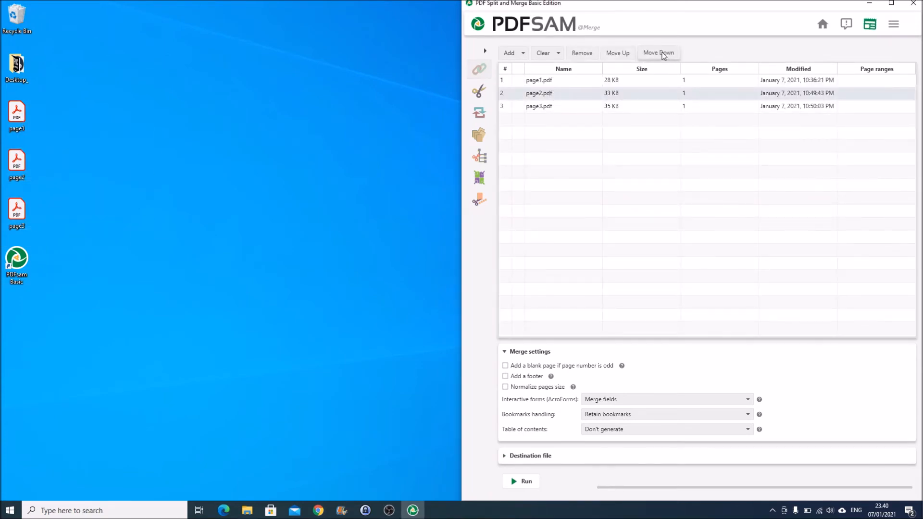
{"action": "left_click", "coordinate": [551, 83]}
{"action": "left_click_drag", "start_coordinate": [551, 82], "coordinate": [559, 102]}
{"action": "left_click", "coordinate": [520, 483]}
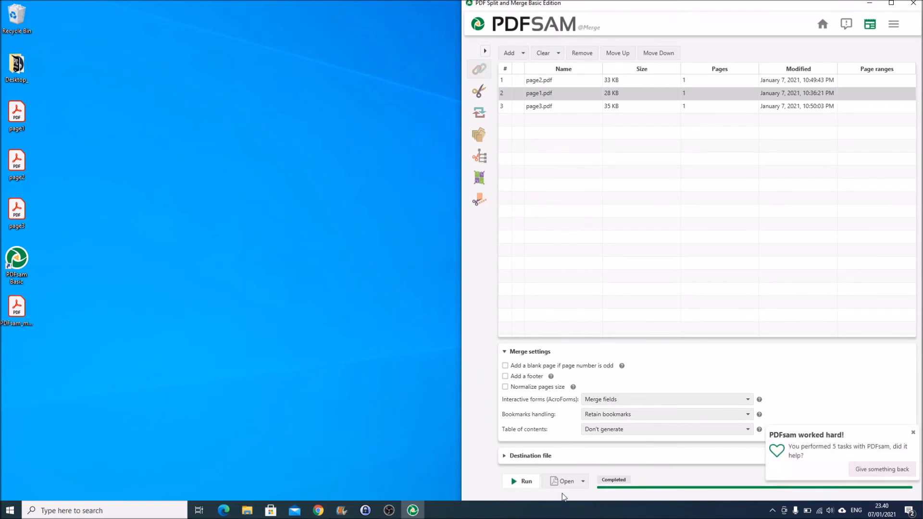
Open the merged PDF and check the order of its pages
{"action": "left_click", "coordinate": [565, 483]}
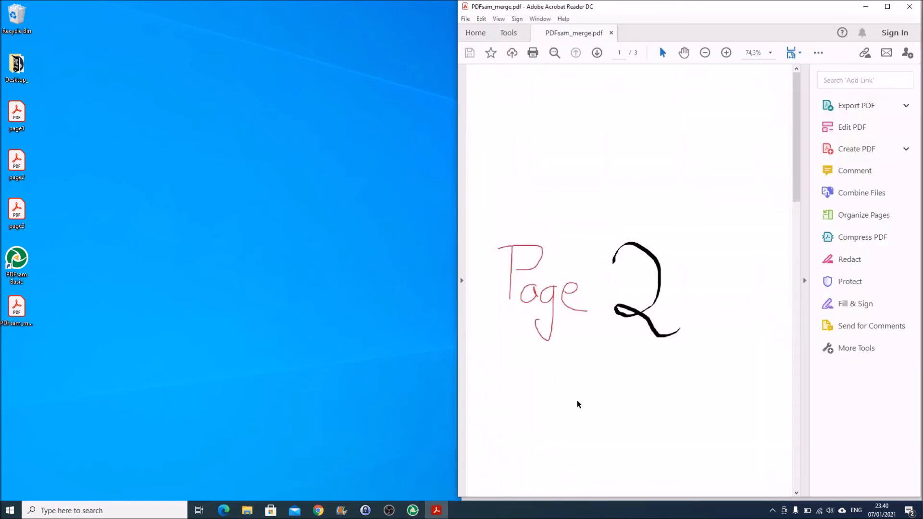
{"action": "left_click_drag", "start_coordinate": [798, 168], "coordinate": [812, 120]}
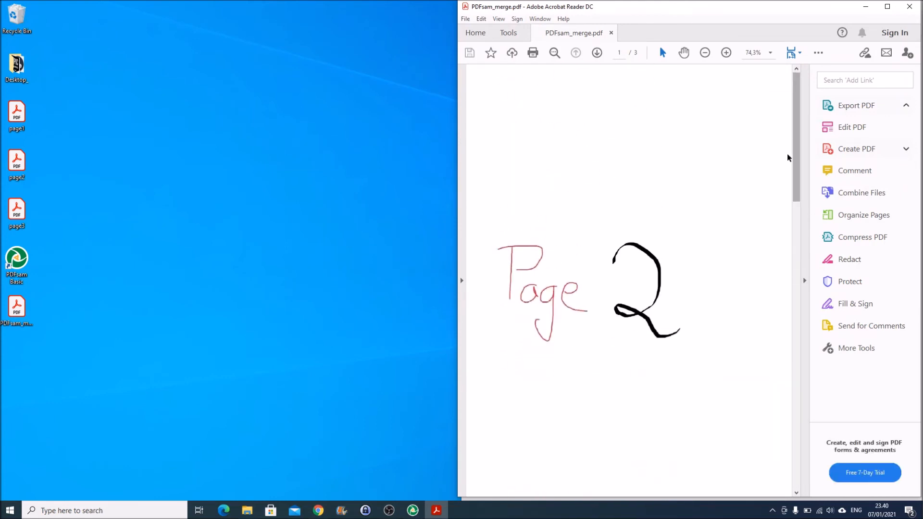
Switch back to PDFsam Basic and expand the module list to show the tool names
{"action": "left_click", "coordinate": [416, 513]}
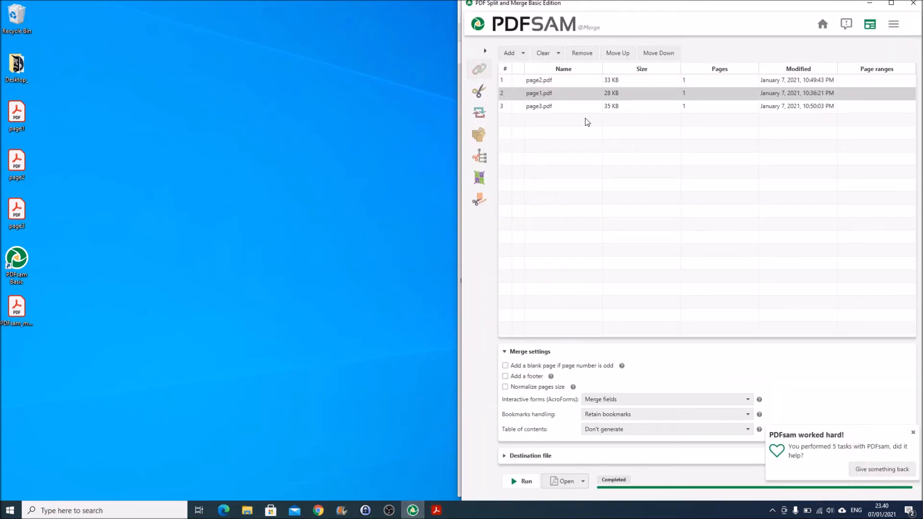
{"action": "left_click", "coordinate": [484, 51]}
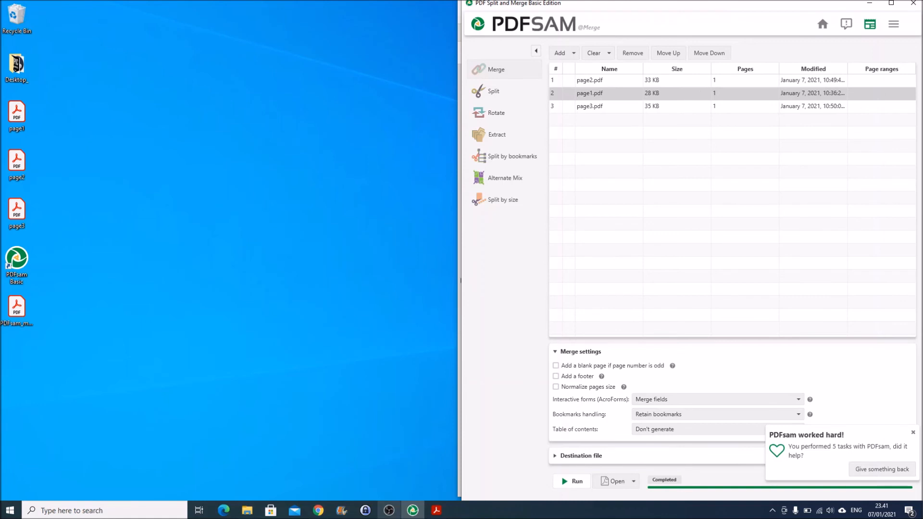
{"action": "mouse_move", "coordinate": [438, 512]}
{"action": "left_click", "coordinate": [390, 514]}
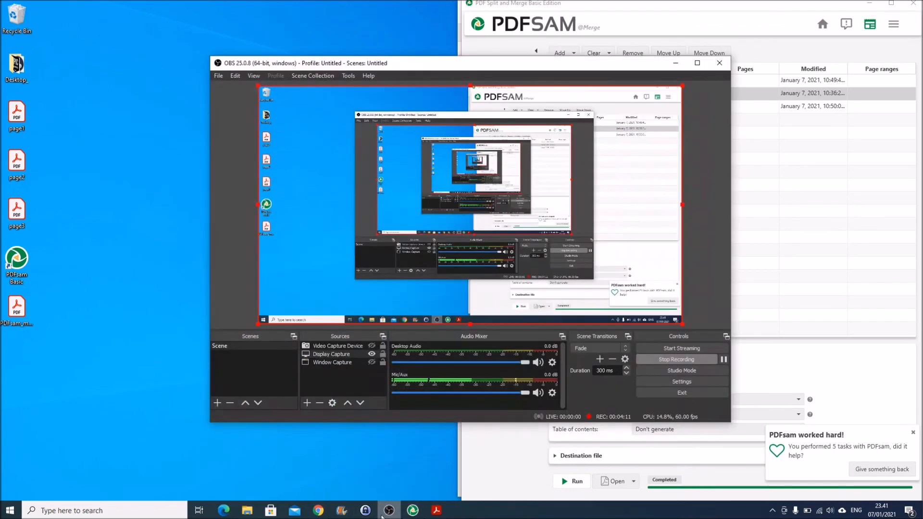